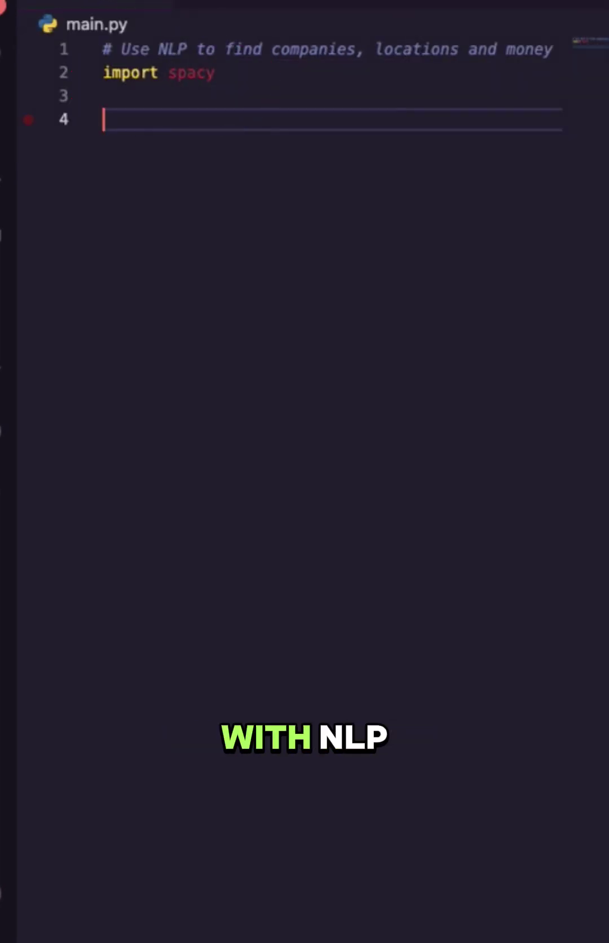
pyautogui.write('nlp = ')
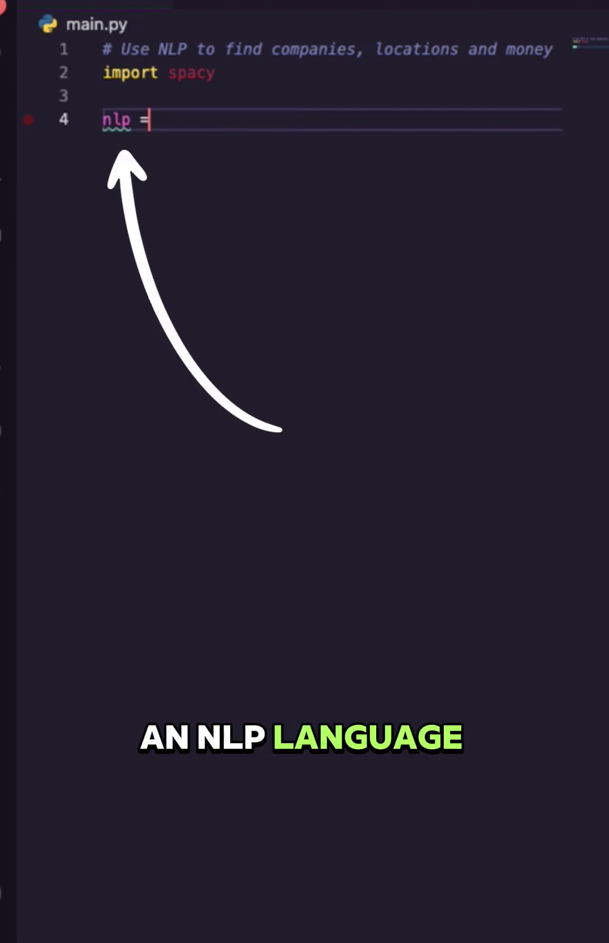
pyautogui.write('spacy.load()')
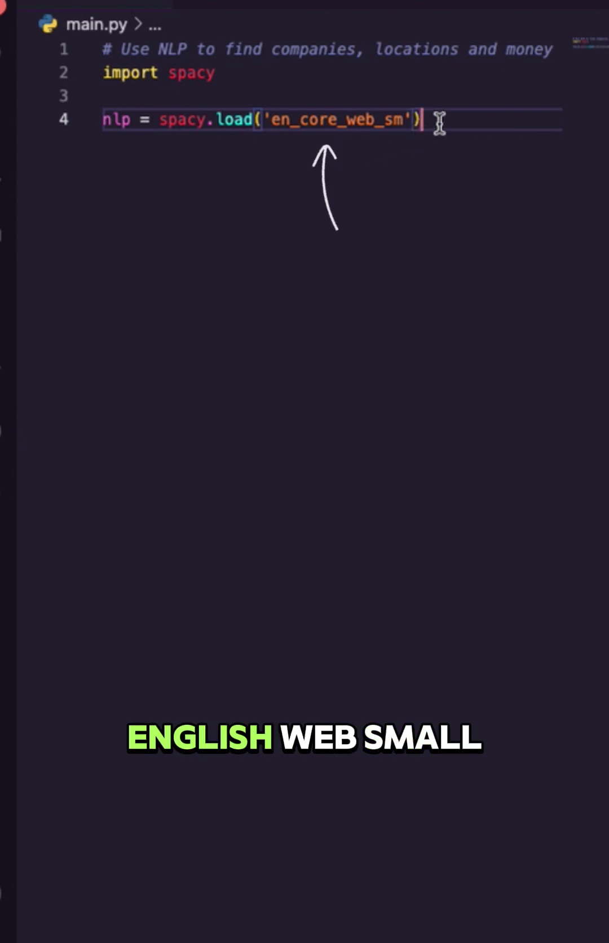
# - Finish the nlp = spacy.load('en_core_web_sm') line and start a new line below it
pyautogui.press('Return')
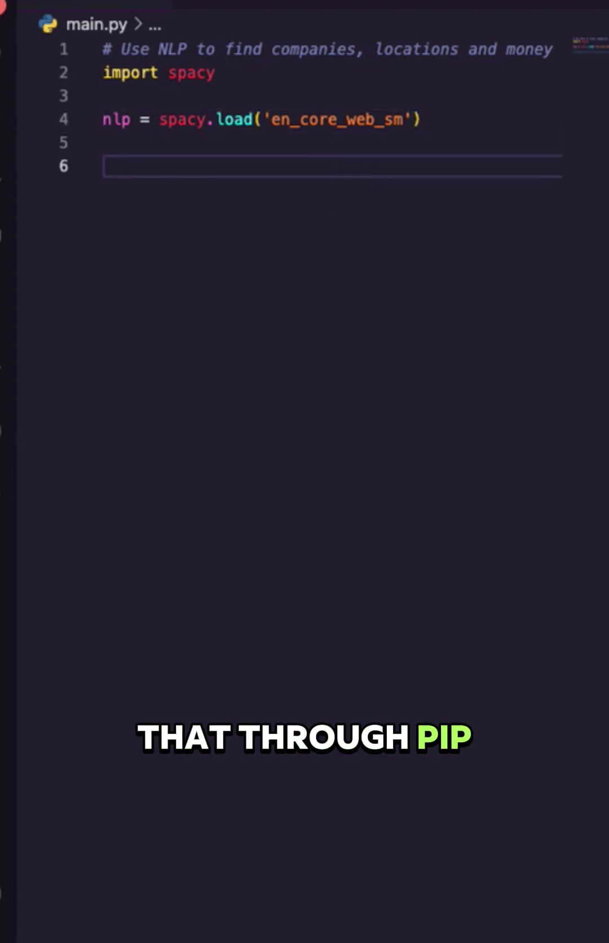
pyautogui.write('text = "')
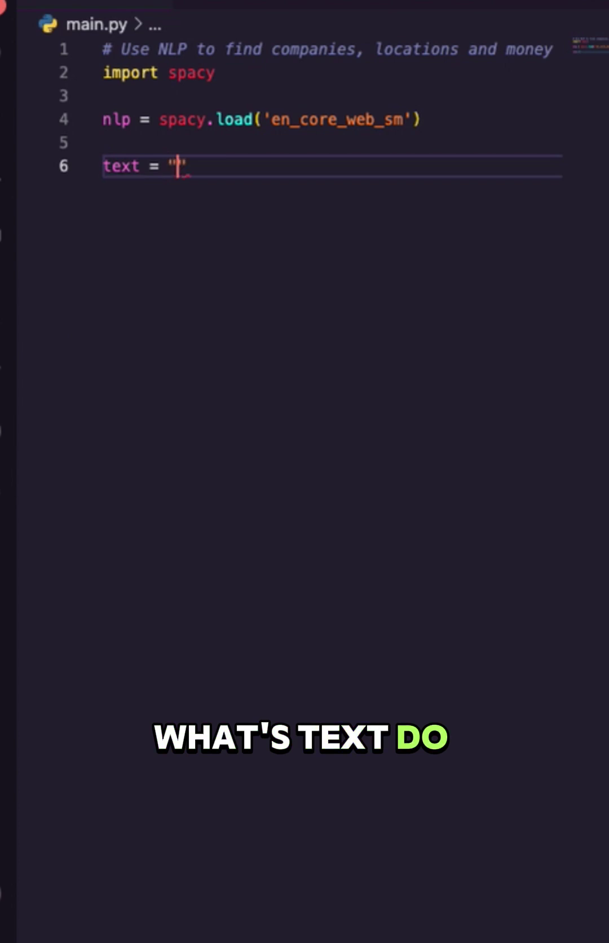
# - Paste the Apple–Vietnam $1 billion sentence into text and pass it to nlp as doc
pyautogui.write('Apple is looking at buying a Vietnam startup for $1 billion')
pyautogui.press('Return')
pyautogui.press('Return')
pyautogui.write('doc =')
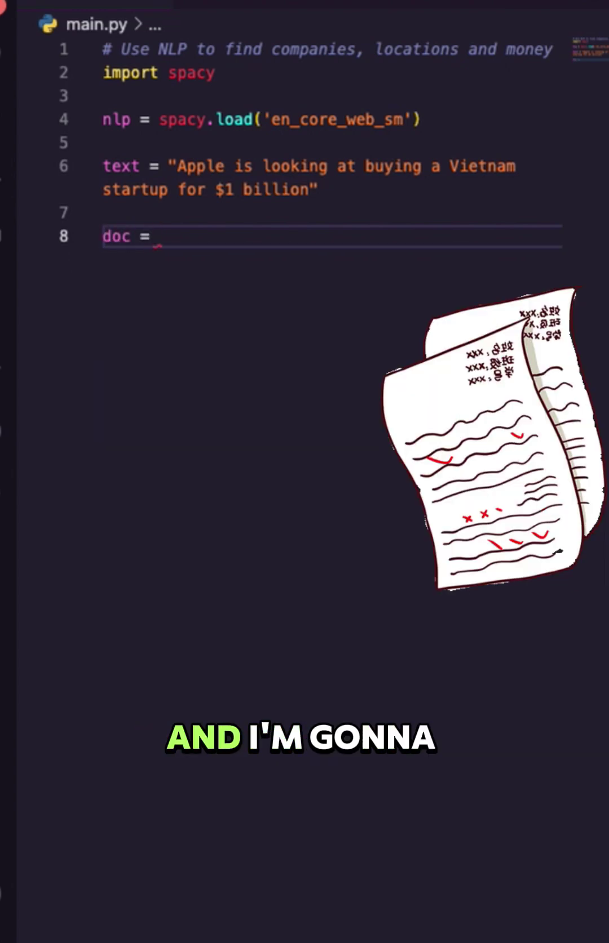
pyautogui.write(' nlp(')
pyautogui.press('Escape')
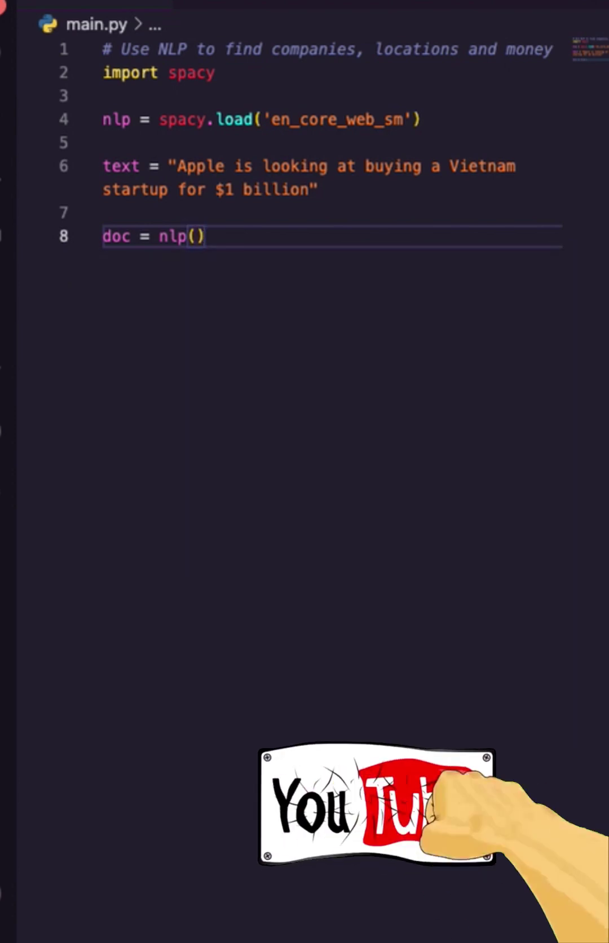
pyautogui.moveTo(421, 120); pyautogui.dragTo(316, 122)
pyautogui.write('text')
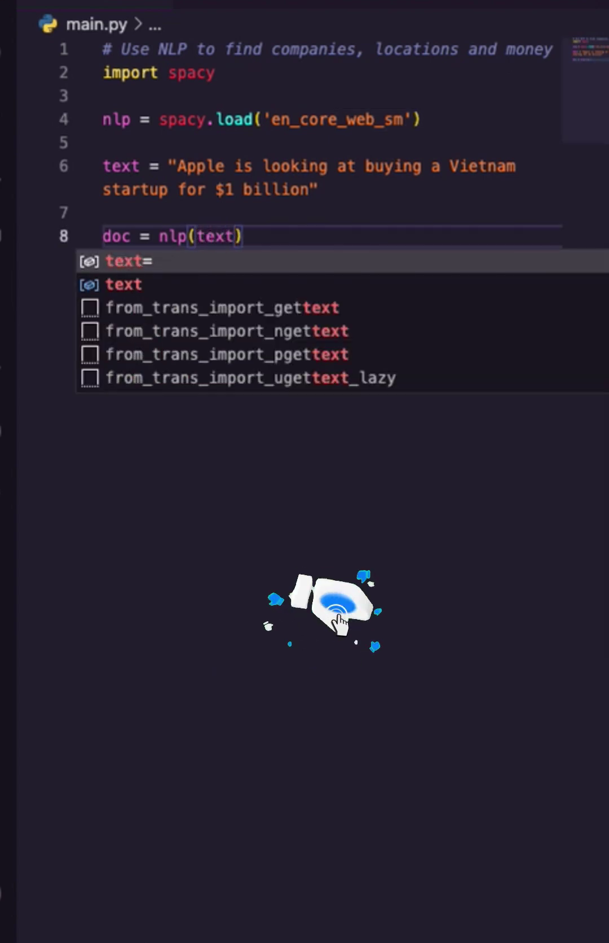
# - Add a loop over doc.ents that prints each entity.text and entity.label_
pyautogui.press('Escape')
pyautogui.press('End')
pyautogui.press('Return')
pyautogui.press('Return')
pyautogui.write('for ent')
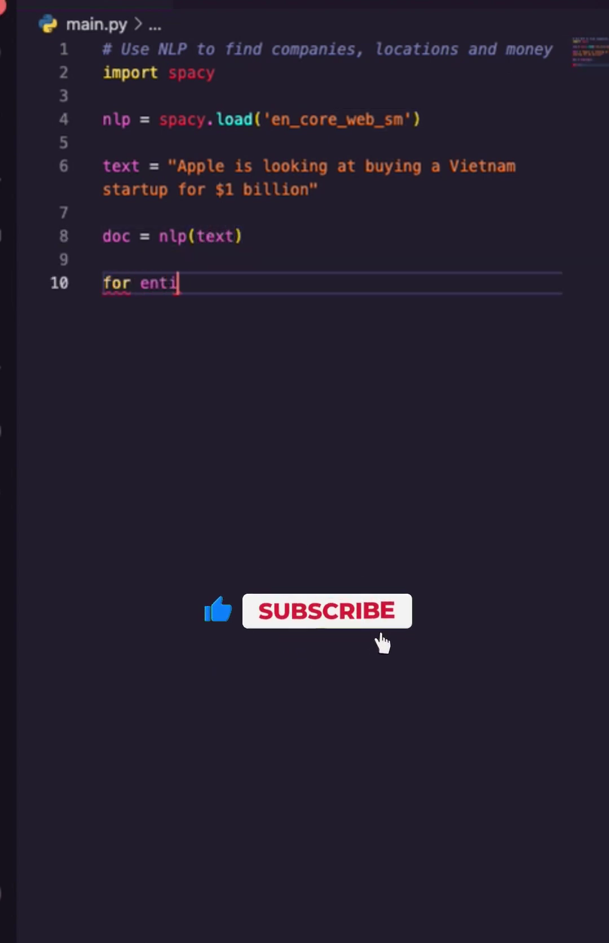
pyautogui.write('ity in doc.ents')
pyautogui.press('Escape')
pyautogui.write(':')
pyautogui.press('Return')
pyautogui.write('print(entity.text, entity.label_')
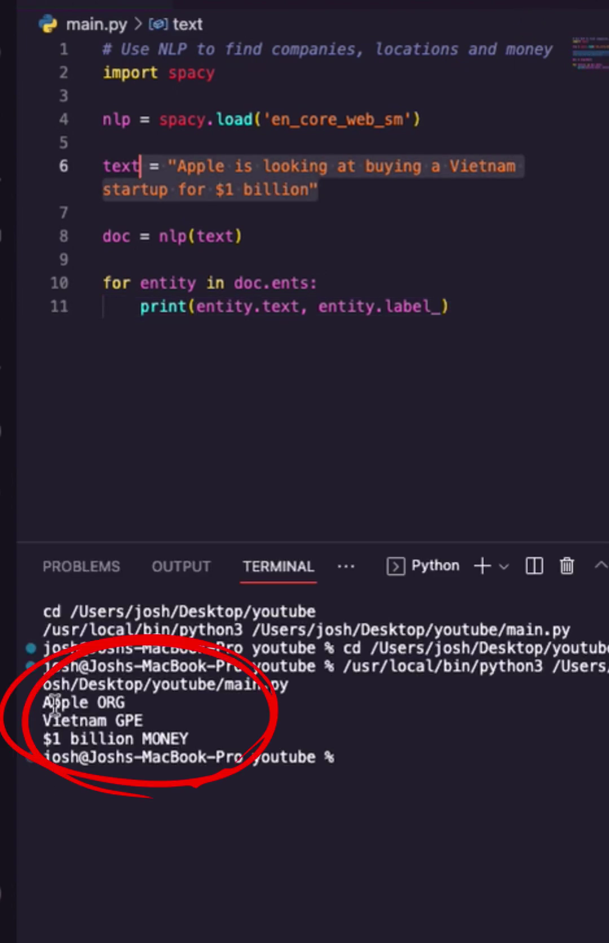